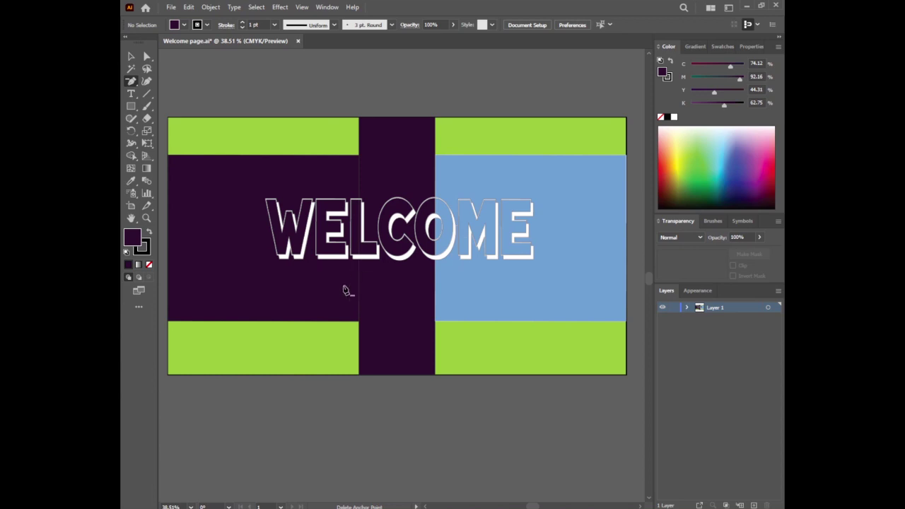
# Step: Select every rectangle and lettering on the Welcome page artboard and delete them
pyautogui.press('v')
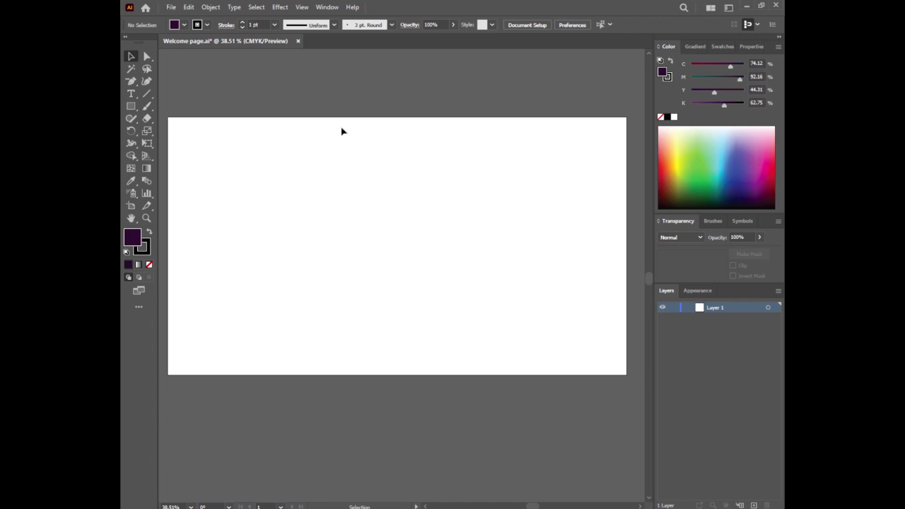
# Step: Show the rulers and place a vertical guide on the artboard
pyautogui.click(306, 8)
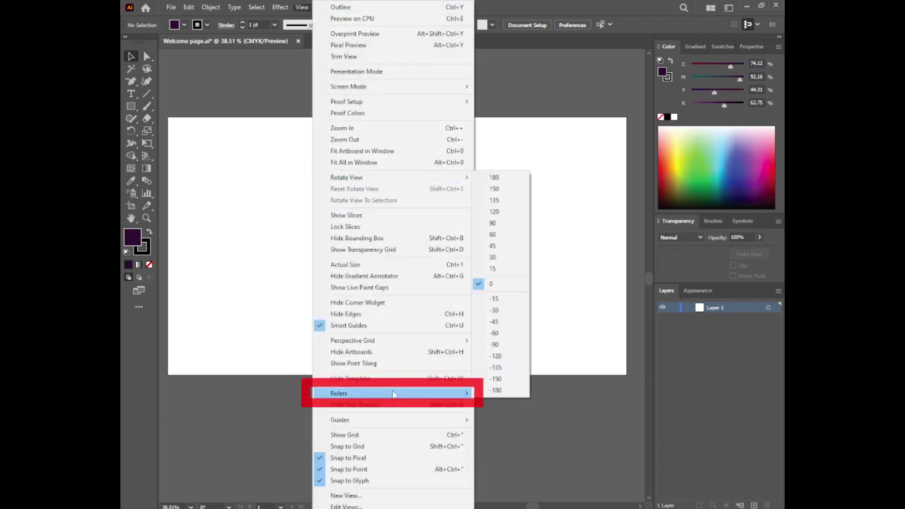
pyautogui.moveTo(393, 393)
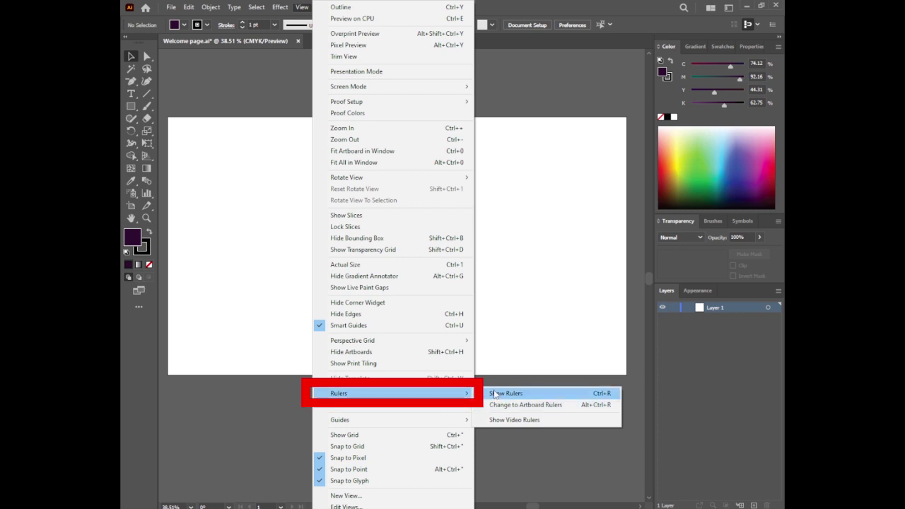
pyautogui.click(564, 396)
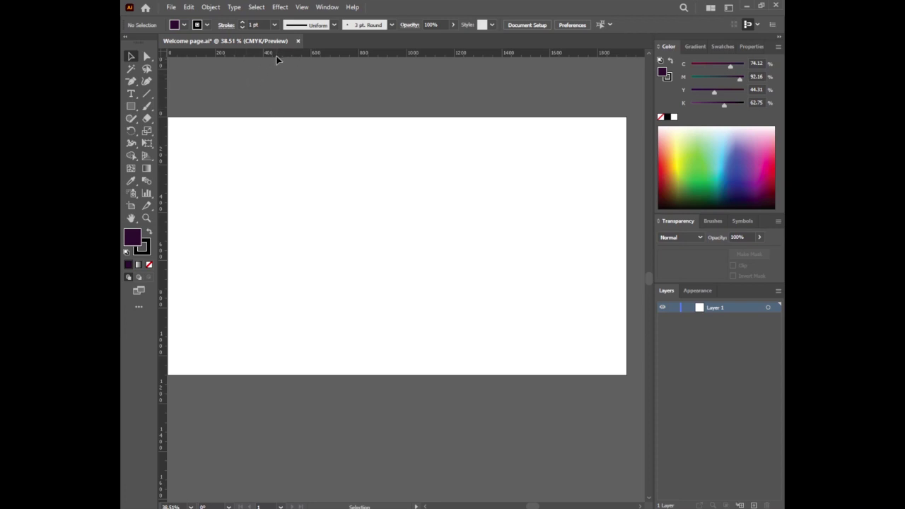
pyautogui.moveTo(277, 56); pyautogui.dragTo(267, 103)
pyautogui.moveTo(266, 107)
pyautogui.mouseDown()
pyautogui.moveTo(277, 82)
pyautogui.moveTo(264, 85)
pyautogui.moveTo(262, 122)
pyautogui.mouseUp()
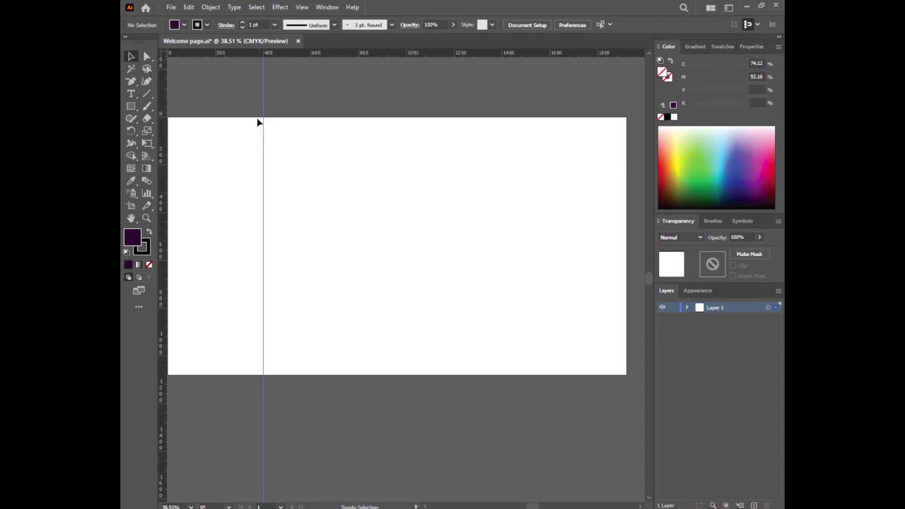
# Step: Switch the ruler units from pixels to centimeters
pyautogui.rightClick(293, 58)
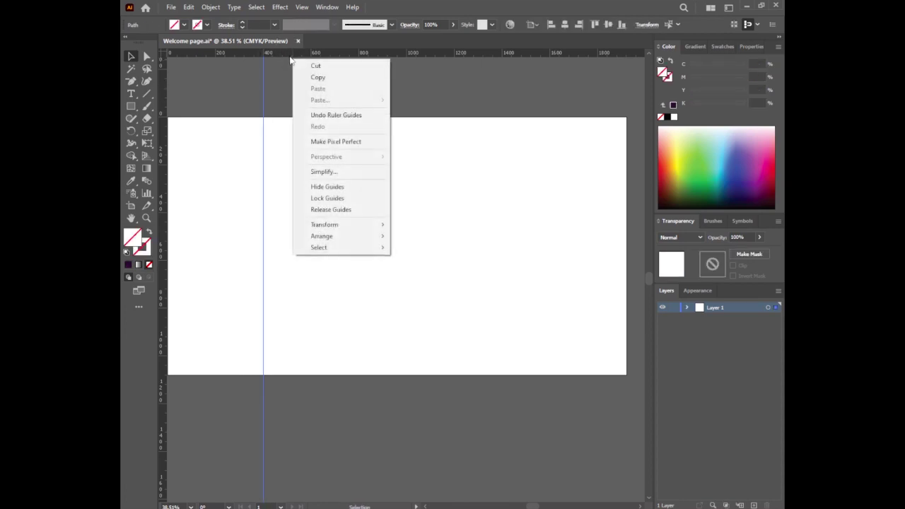
pyautogui.rightClick(289, 54)
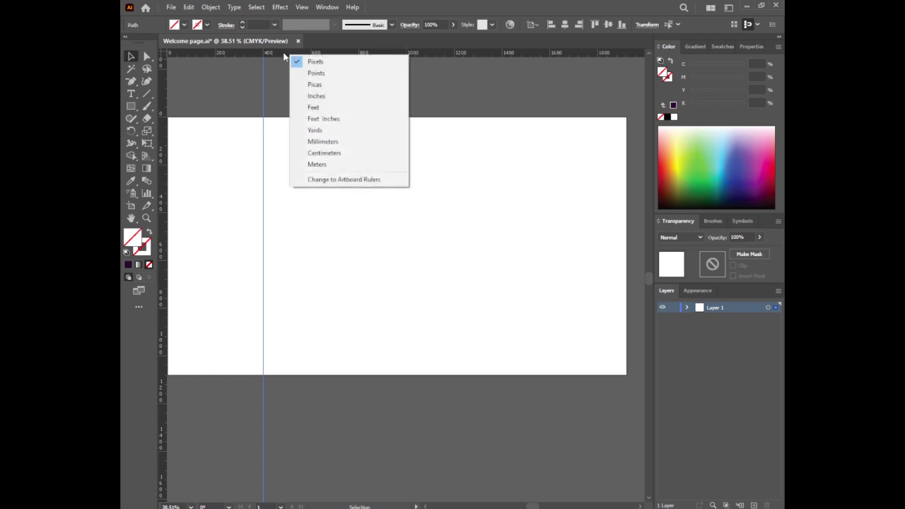
pyautogui.click(339, 154)
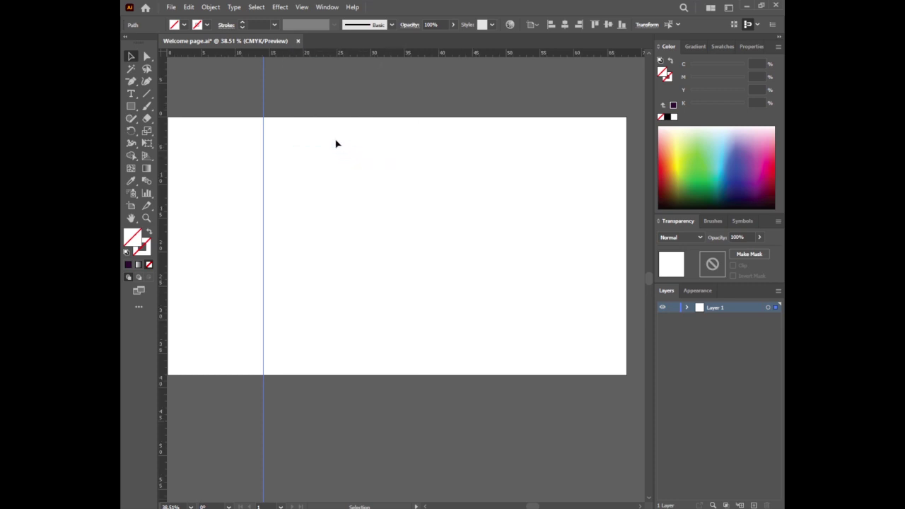
# Step: Move the first guide to 15 cm, add vertical guides every 5 cm, then add a horizontal guide
pyautogui.moveTo(264, 74)
pyautogui.mouseDown()
pyautogui.moveTo(268, 85)
pyautogui.moveTo(269, 62)
pyautogui.mouseUp()
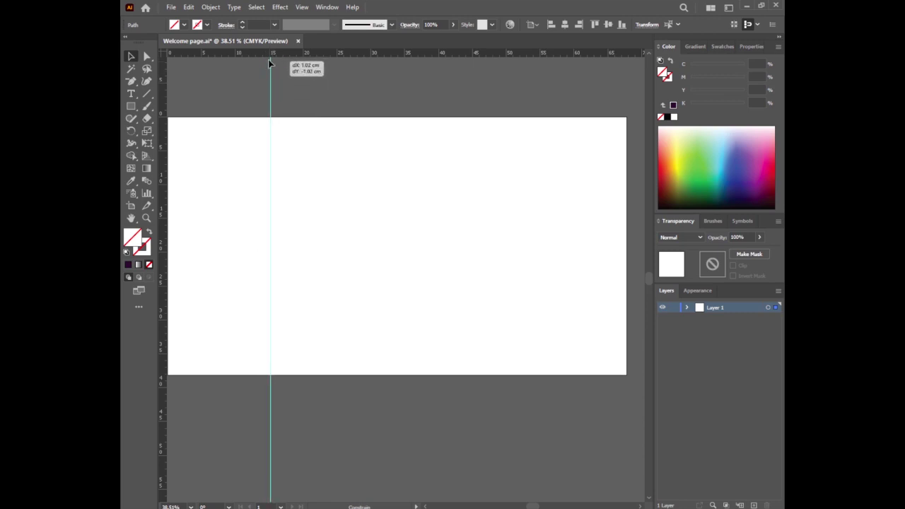
pyautogui.moveTo(270, 62)
pyautogui.mouseDown()
pyautogui.moveTo(280, 86)
pyautogui.moveTo(287, 80)
pyautogui.moveTo(269, 83)
pyautogui.mouseUp()
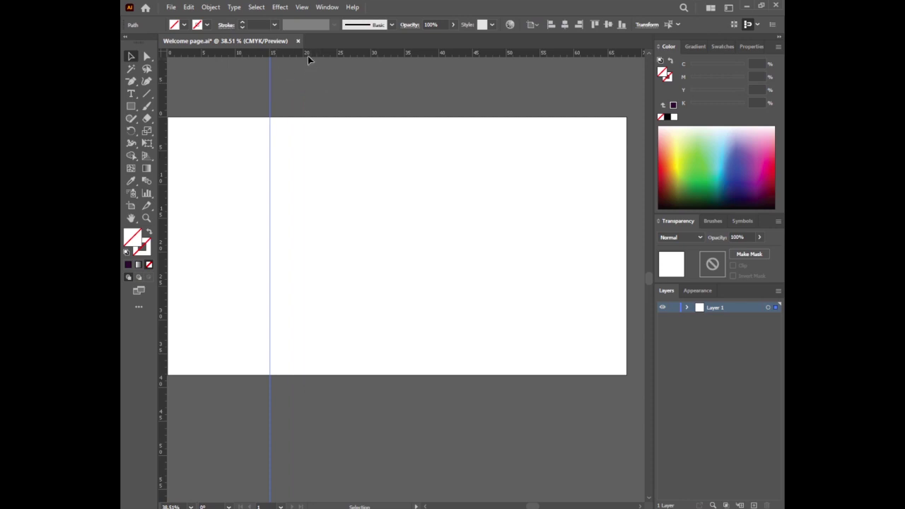
pyautogui.moveTo(318, 53); pyautogui.dragTo(304, 71)
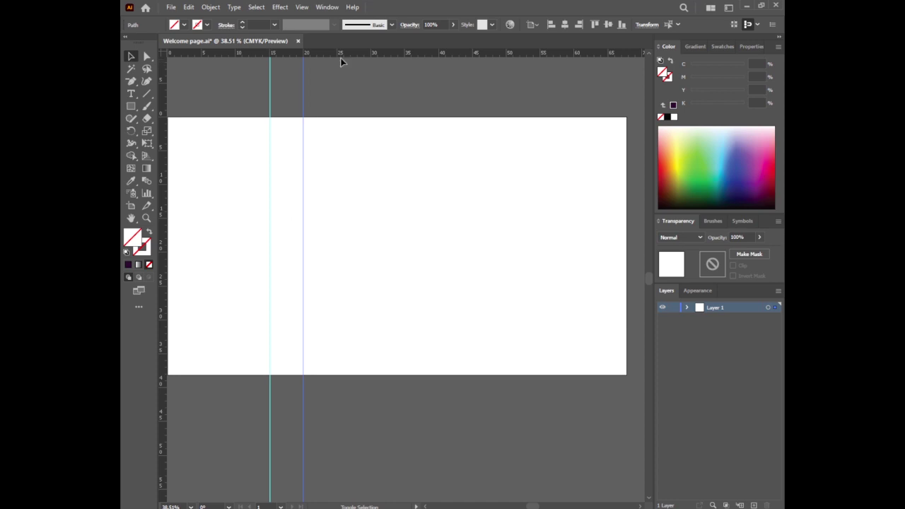
pyautogui.moveTo(343, 55)
pyautogui.mouseDown()
pyautogui.moveTo(331, 76)
pyautogui.moveTo(506, 76)
pyautogui.mouseUp()
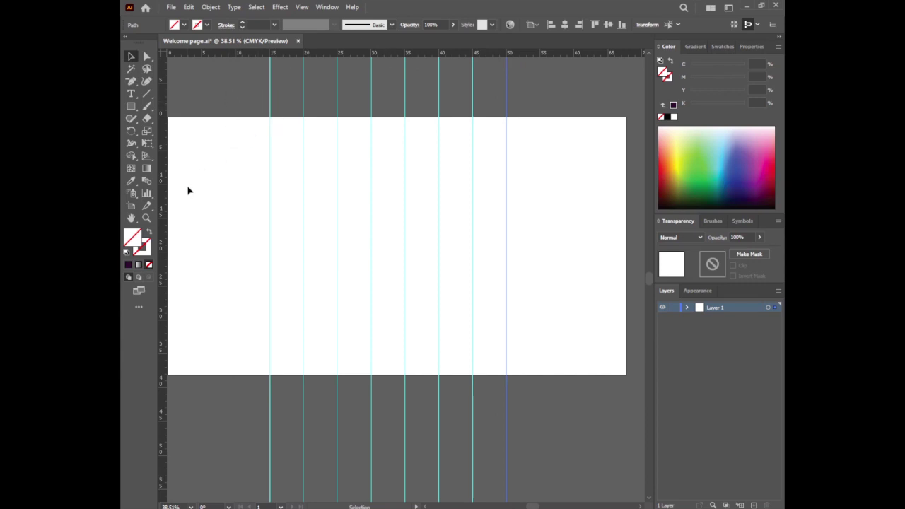
pyautogui.moveTo(167, 183); pyautogui.dragTo(181, 185)
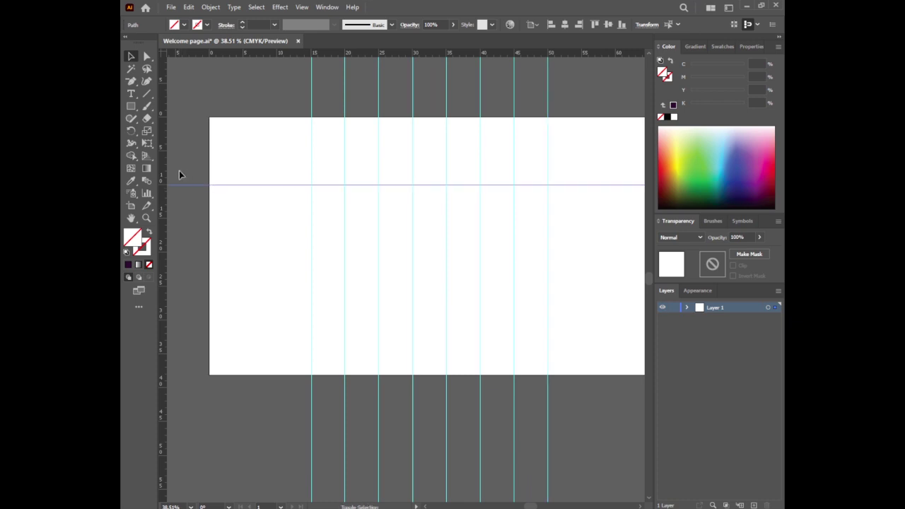
# Step: Add more evenly spaced horizontal guides down the artboard to complete the grid
pyautogui.moveTo(164, 175)
pyautogui.mouseDown()
pyautogui.moveTo(183, 218)
pyautogui.moveTo(179, 354)
pyautogui.mouseUp()
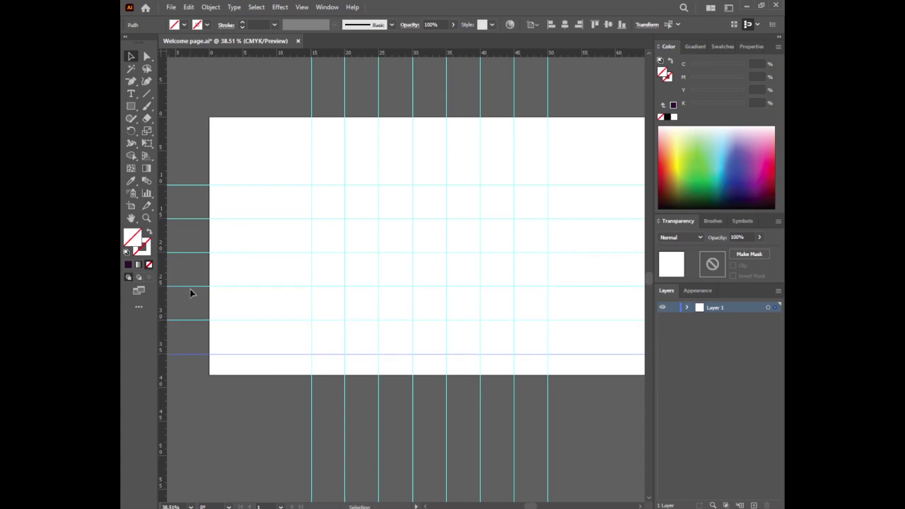
pyautogui.moveTo(167, 169); pyautogui.dragTo(184, 151)
pyautogui.hscroll(2, 266, 116)
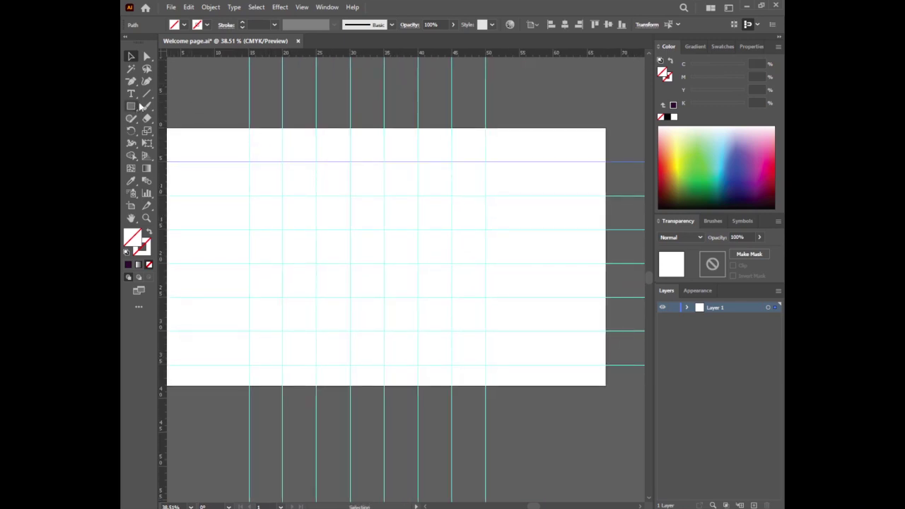
# Step: Pen-trace the E's left edge, bottom edge and bottom arm on grid intersections
pyautogui.press('p')
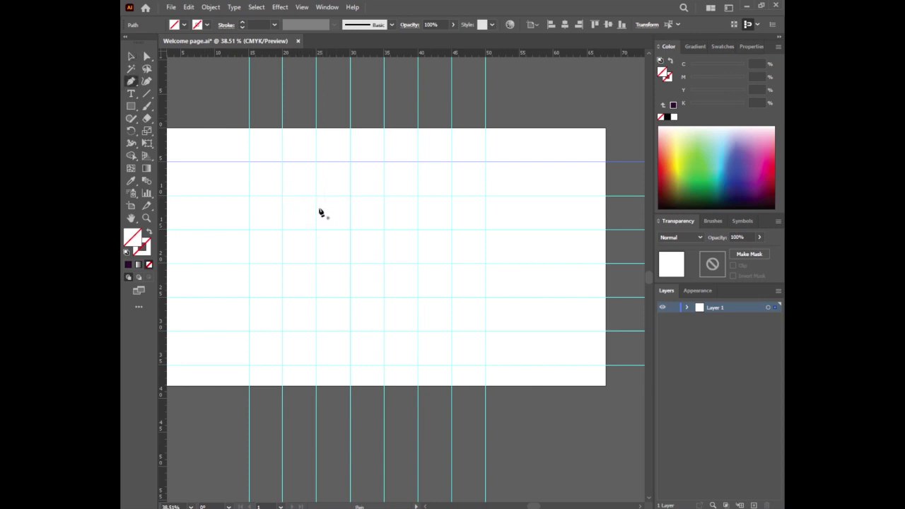
pyautogui.click(315, 162)
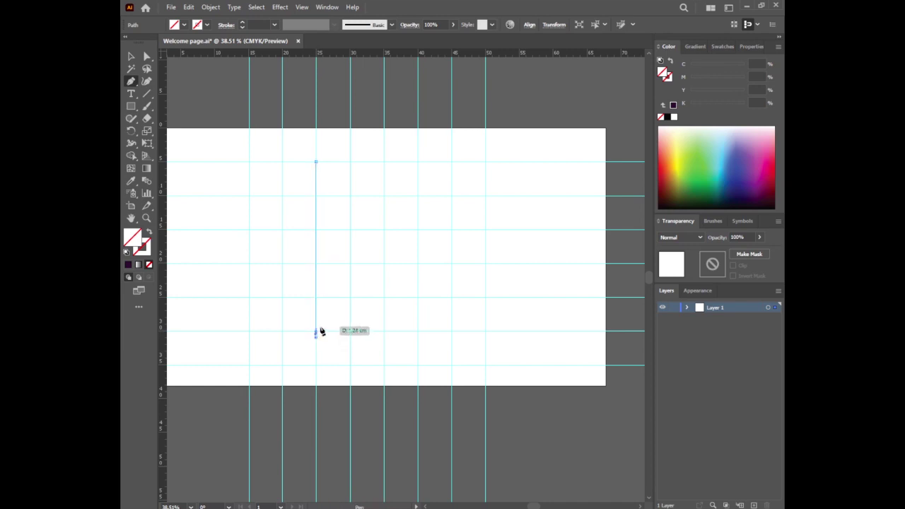
pyautogui.click(317, 331)
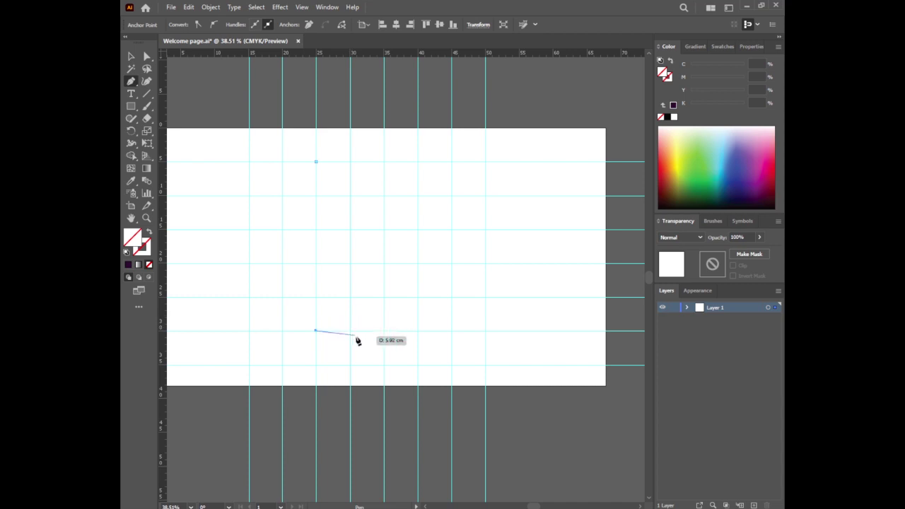
pyautogui.click(417, 331)
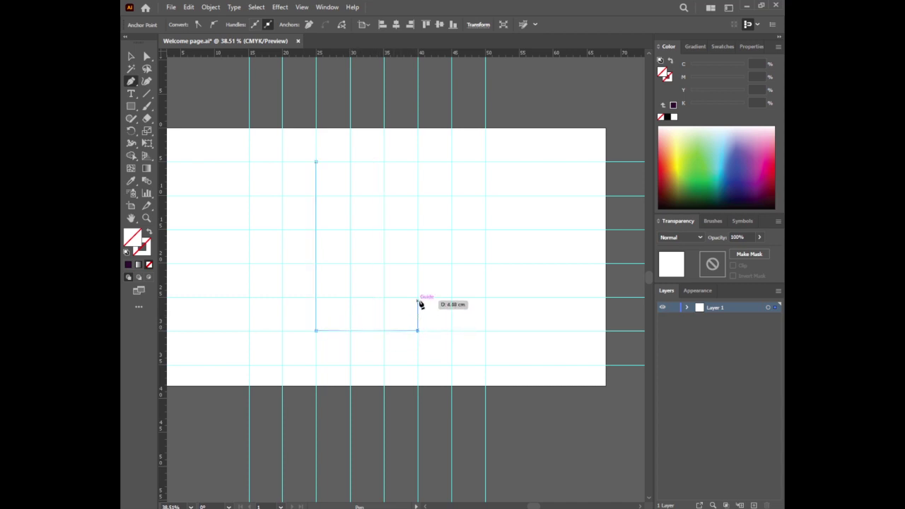
pyautogui.click(417, 297)
pyautogui.click(349, 297)
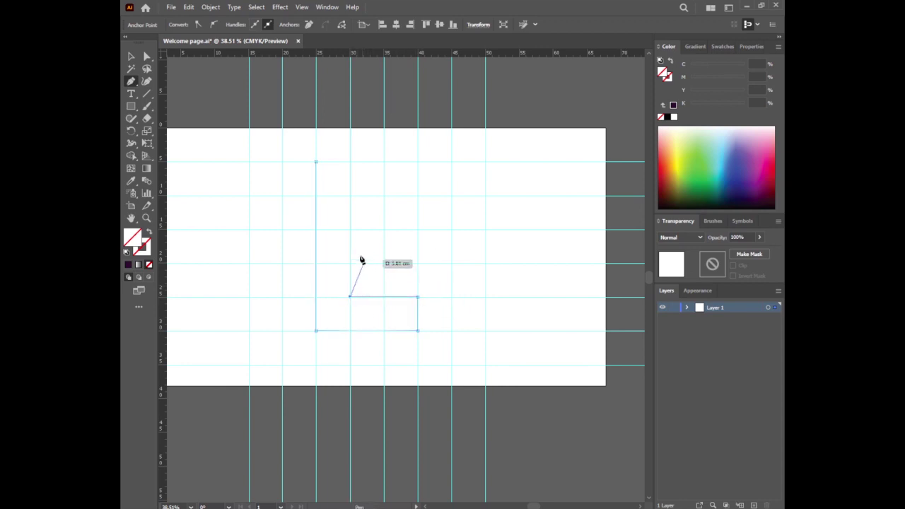
# Step: Trace the short middle arm and the top arm, closing the E at its start point
pyautogui.click(349, 264)
pyautogui.click(383, 263)
pyautogui.click(383, 230)
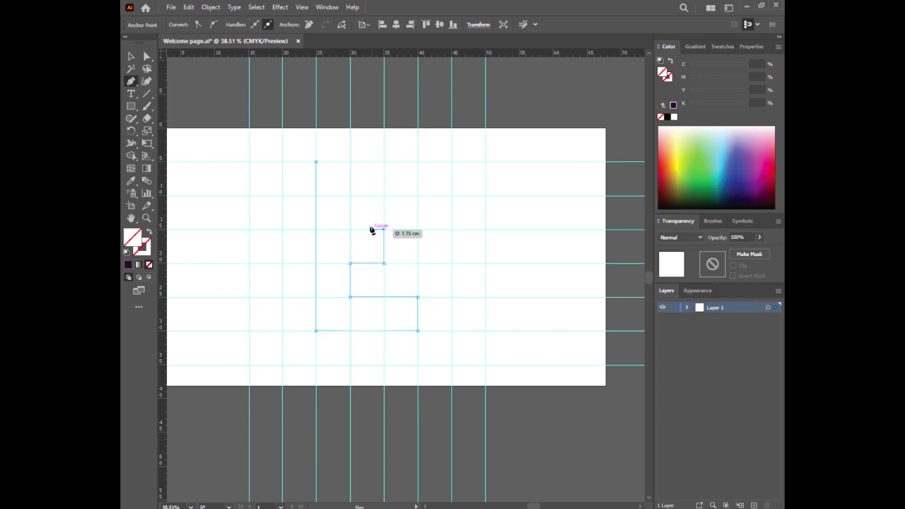
pyautogui.click(349, 229)
pyautogui.click(349, 195)
pyautogui.click(417, 195)
pyautogui.click(418, 162)
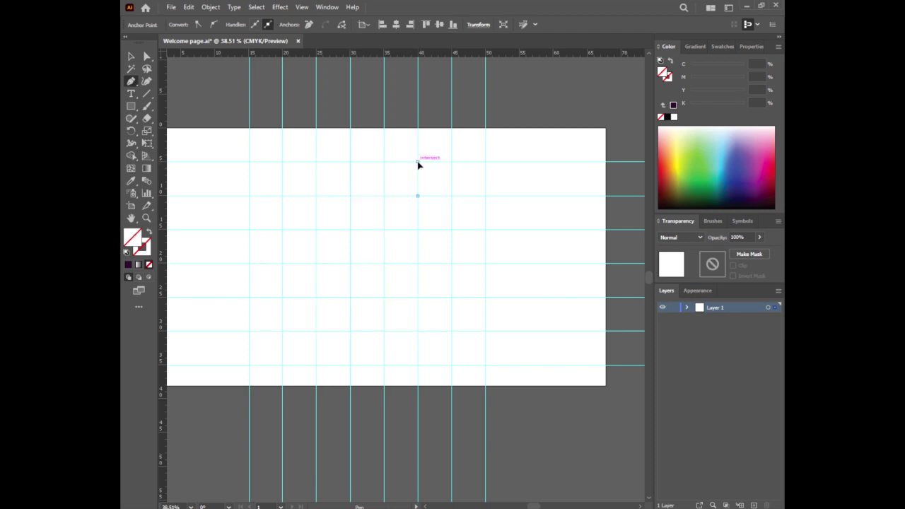
pyautogui.click(316, 162)
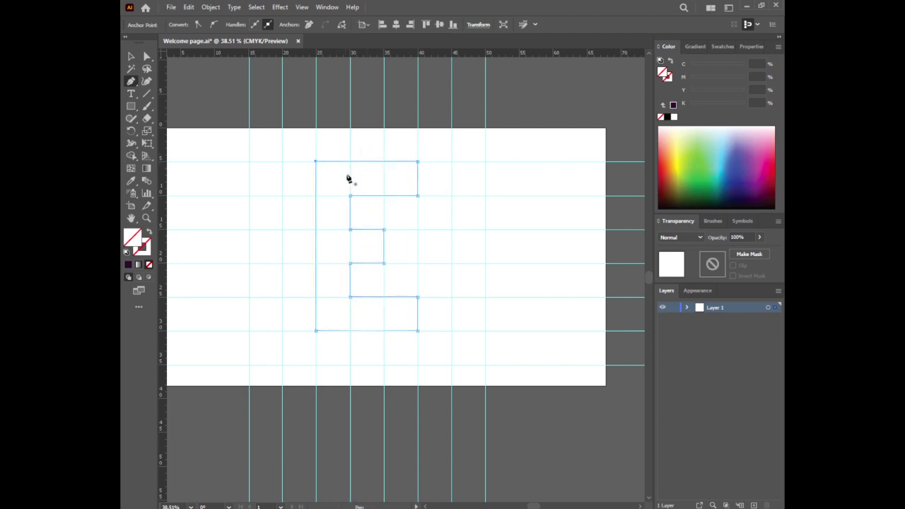
pyautogui.press('v')
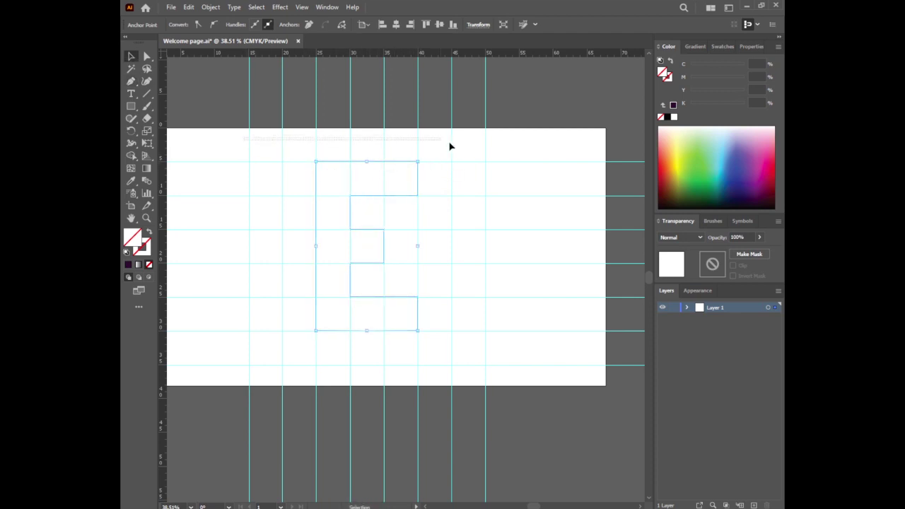
# Step: Delete all the vertical and horizontal guides from the artboard
pyautogui.moveTo(245, 142); pyautogui.dragTo(504, 147)
pyautogui.press('Delete')
pyautogui.moveTo(503, 180); pyautogui.dragTo(519, 404)
pyautogui.press('Delete')
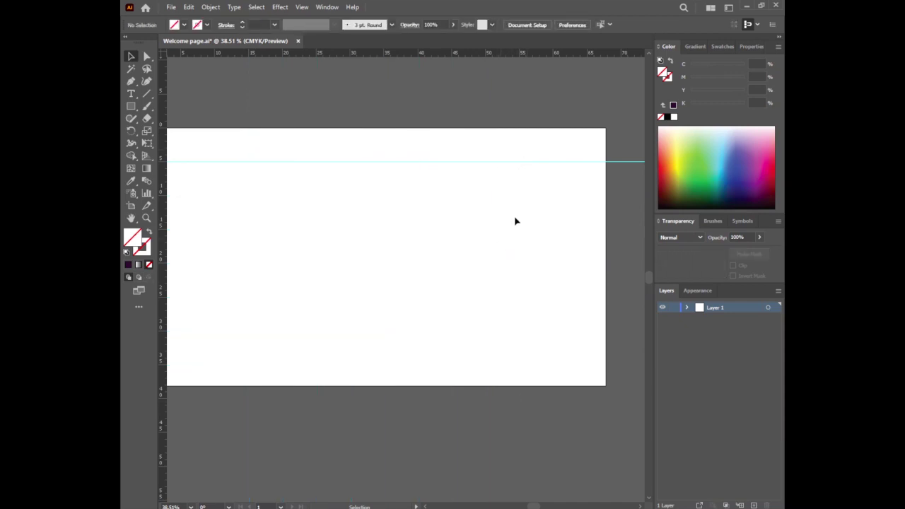
pyautogui.moveTo(550, 154)
pyautogui.mouseDown()
pyautogui.moveTo(487, 170)
pyautogui.moveTo(359, 244)
pyautogui.mouseUp()
pyautogui.press('Delete')
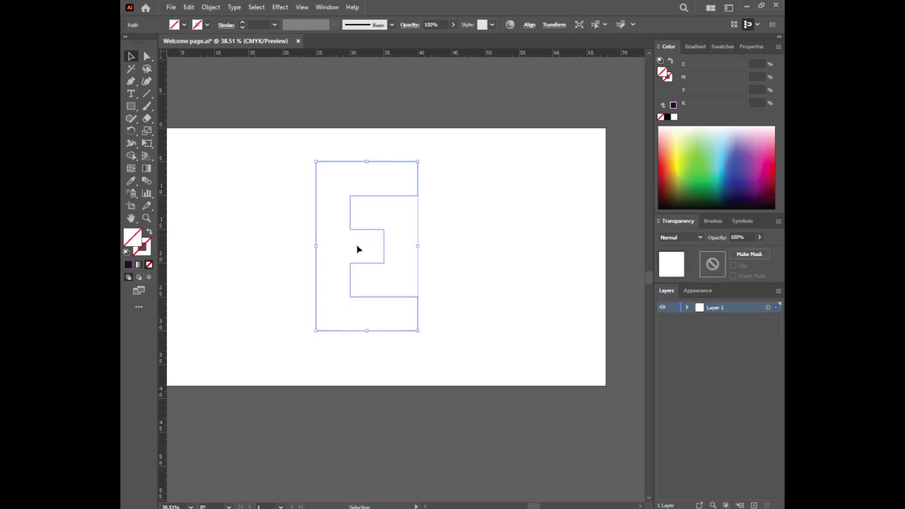
# Step: Give the E outline a 1 pt black stroke
pyautogui.click(142, 246)
pyautogui.click(128, 265)
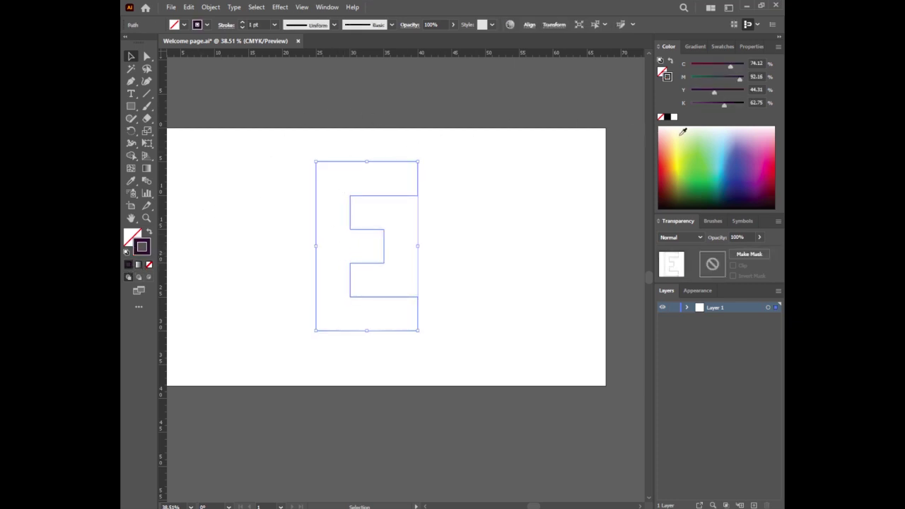
pyautogui.click(667, 117)
pyautogui.click(506, 235)
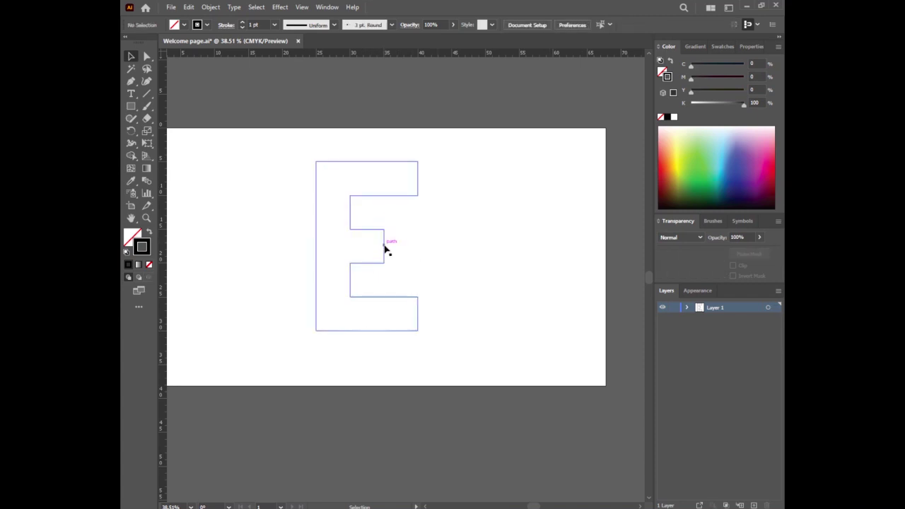
# Step: Drag a copy of the E outline diagonally up and right as the back face
pyautogui.moveTo(385, 249); pyautogui.dragTo(398, 245)
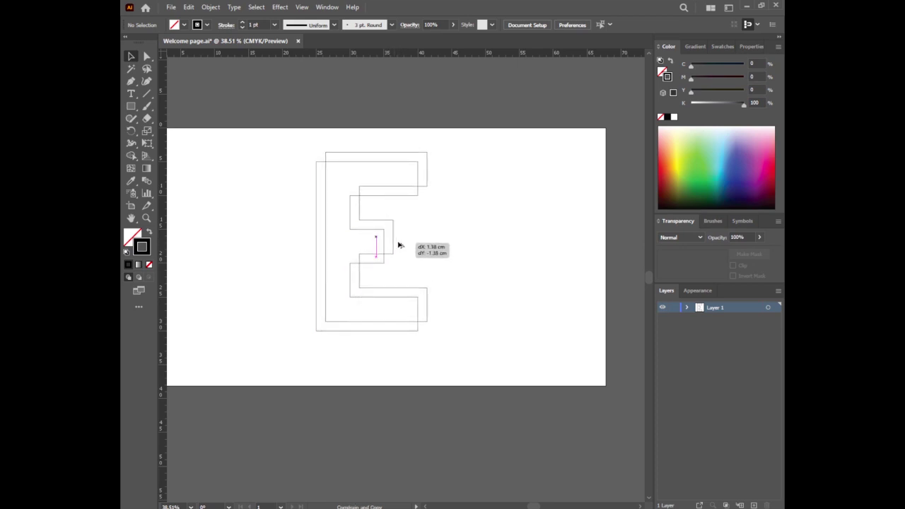
pyautogui.moveTo(399, 245); pyautogui.dragTo(402, 245)
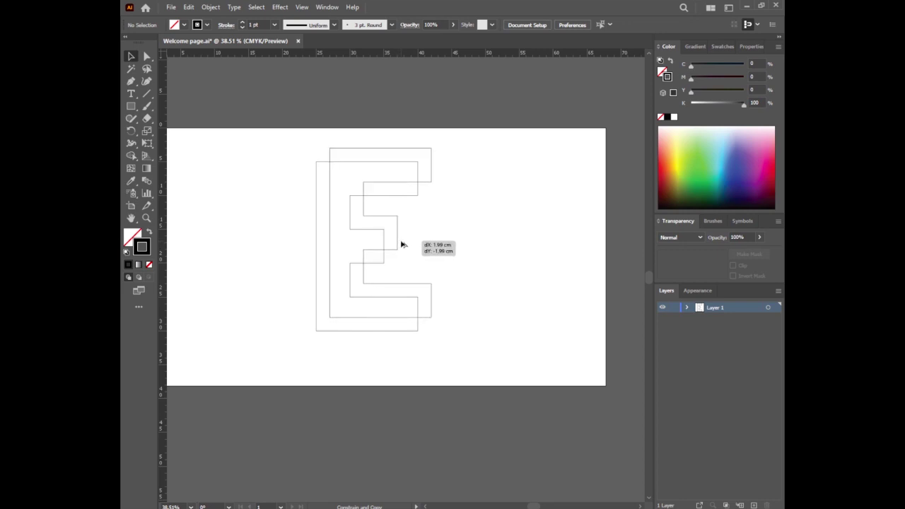
pyautogui.moveTo(402, 245); pyautogui.dragTo(400, 241)
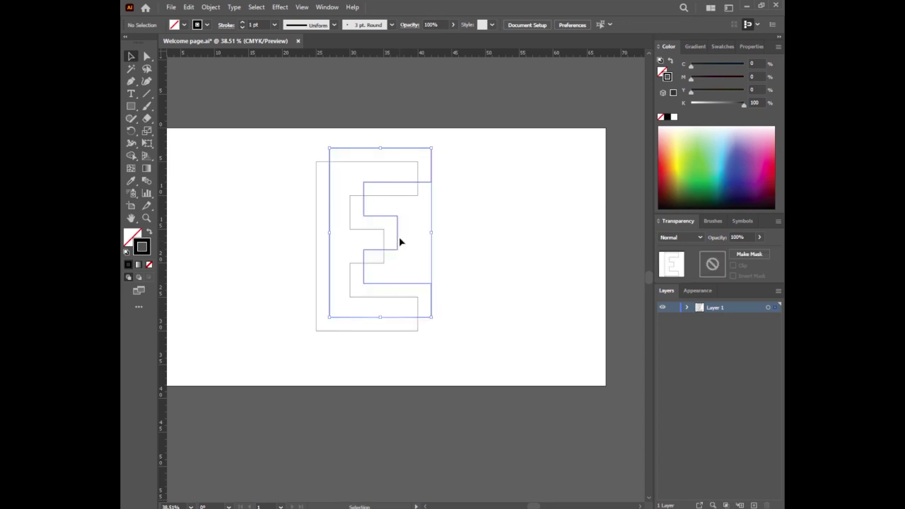
pyautogui.click(486, 219)
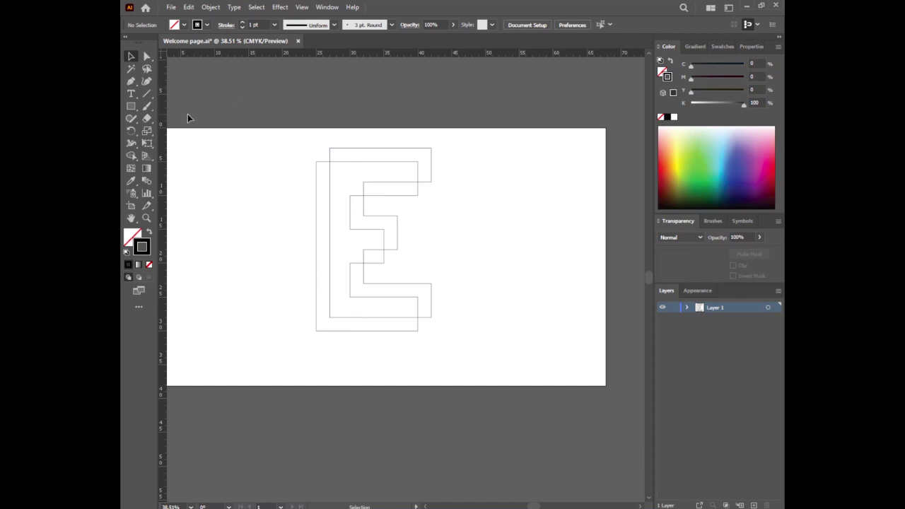
pyautogui.press('p')
# Step: Draw diagonal connectors joining the top-left, top-right and upper-arm corners front to back
pyautogui.click(316, 162)
pyautogui.click(330, 149)
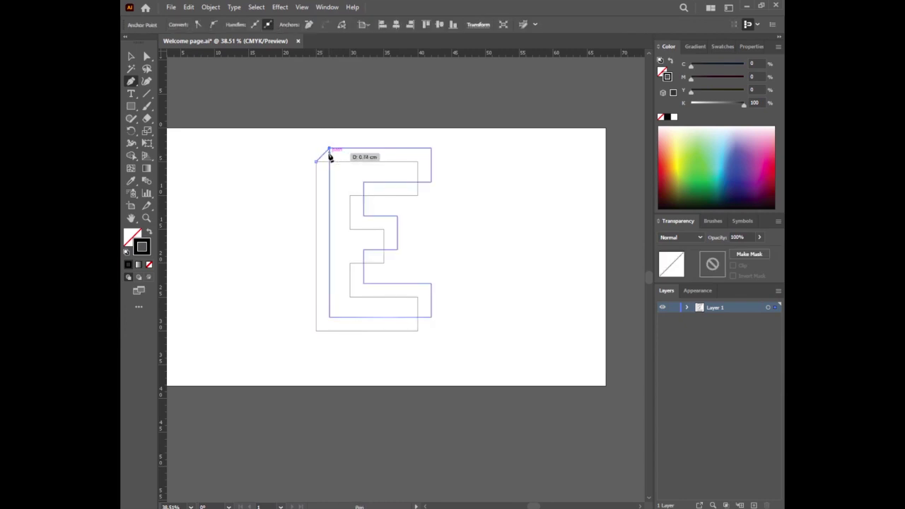
pyautogui.press('v')
pyautogui.click(447, 176)
pyautogui.press('p')
pyautogui.click(431, 149)
pyautogui.click(419, 162)
pyautogui.keyDown('ctrl'); pyautogui.click(441, 168); pyautogui.keyUp('ctrl')
pyautogui.click(418, 195)
pyautogui.click(431, 182)
pyautogui.keyDown('ctrl'); pyautogui.click(370, 196); pyautogui.keyUp('ctrl')
pyautogui.click(364, 216)
# Step: Draw connectors joining the middle-arm, lower-arm and bottom-right corners front to back
pyautogui.keyDown('ctrl'); pyautogui.click(441, 226); pyautogui.keyUp('ctrl')
pyautogui.click(384, 229)
pyautogui.click(397, 216)
pyautogui.keyDown('ctrl'); pyautogui.click(406, 229); pyautogui.keyUp('ctrl')
pyautogui.click(384, 263)
pyautogui.click(398, 249)
pyautogui.keyDown('ctrl'); pyautogui.click(362, 273); pyautogui.keyUp('ctrl')
pyautogui.click(350, 297)
pyautogui.click(364, 283)
pyautogui.keyDown('ctrl'); pyautogui.click(384, 293); pyautogui.keyUp('ctrl')
pyautogui.click(418, 330)
pyautogui.click(432, 317)
pyautogui.keyDown('ctrl'); pyautogui.click(424, 311); pyautogui.keyUp('ctrl')
# Step: Select all the paths of the E wireframe
pyautogui.press('v')
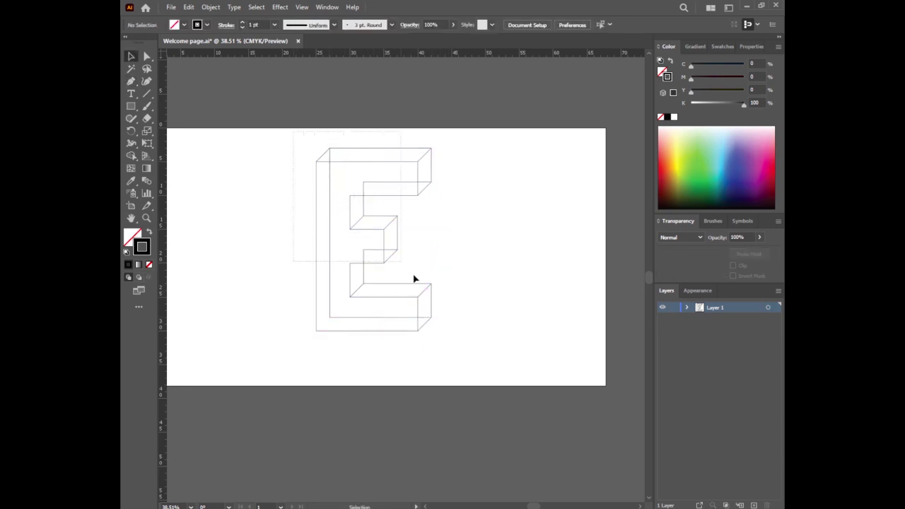
pyautogui.moveTo(334, 187); pyautogui.dragTo(469, 347)
pyautogui.click(491, 312)
pyautogui.press('a')
pyautogui.hotkey('ctrl', 'a')
pyautogui.press('v')
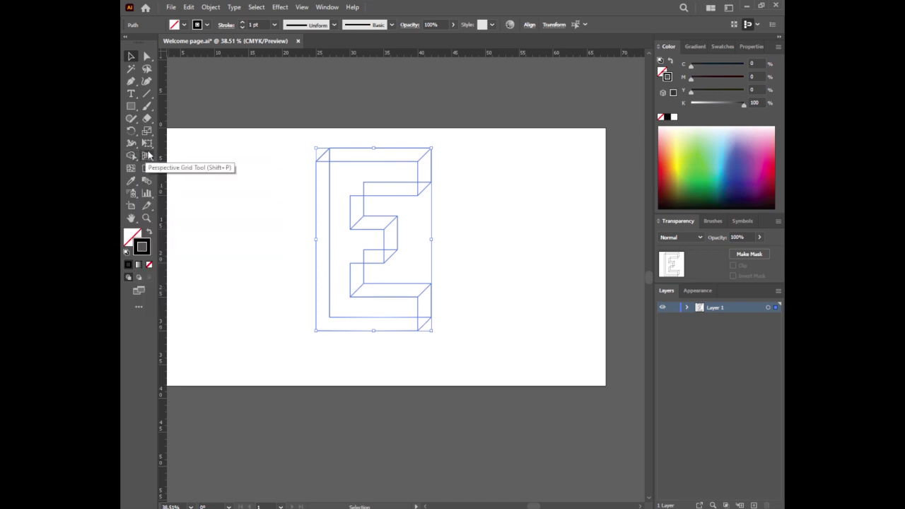
pyautogui.hotkey('shift', 'm')
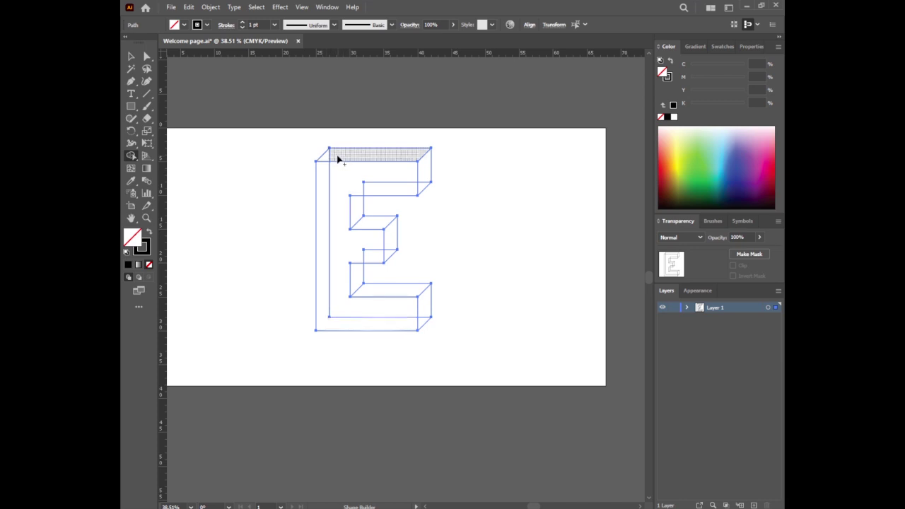
# Step: Shape Builder-merge the top, front and side regions, removing the hidden back-outline lines
pyautogui.moveTo(326, 160); pyautogui.dragTo(368, 156)
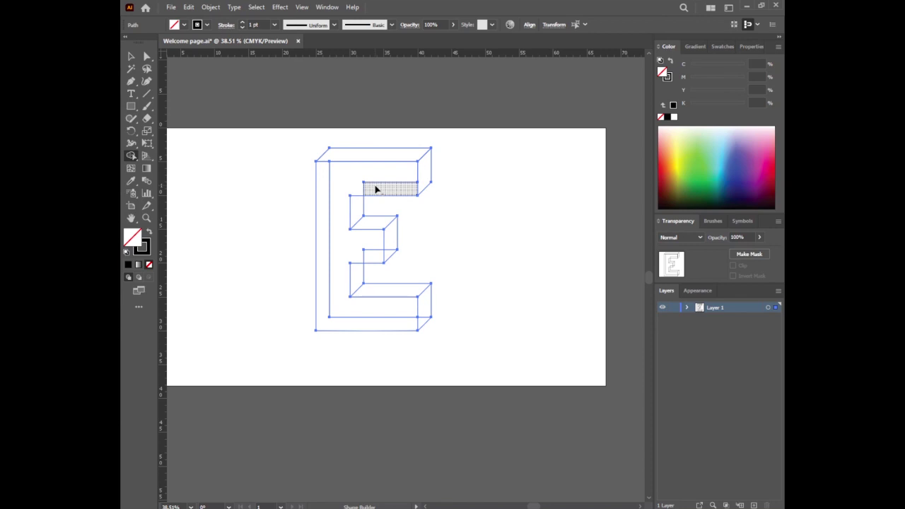
pyautogui.moveTo(376, 191); pyautogui.dragTo(328, 196)
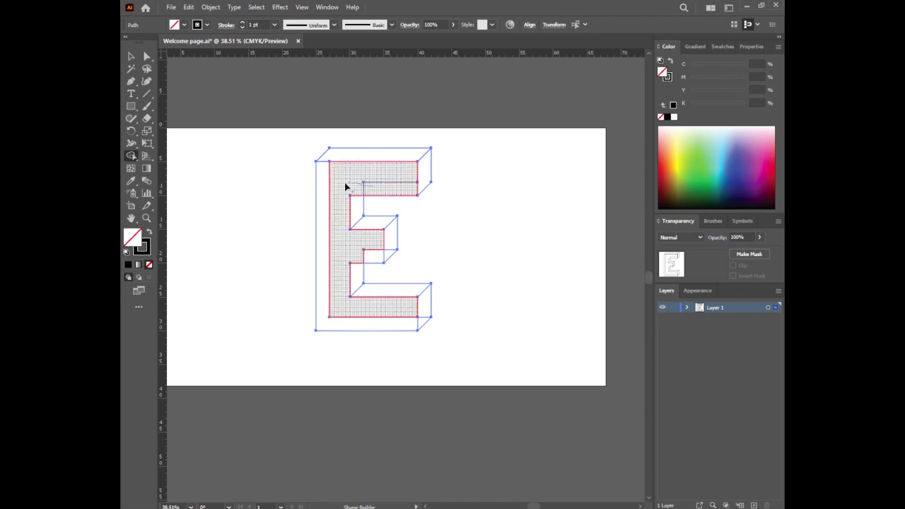
pyautogui.moveTo(373, 260)
pyautogui.mouseDown()
pyautogui.moveTo(353, 255)
pyautogui.moveTo(390, 243)
pyautogui.mouseUp()
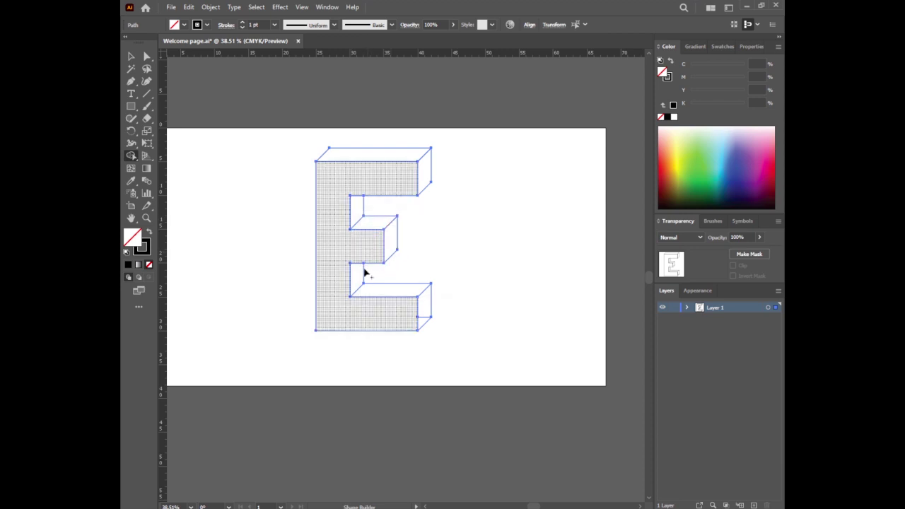
pyautogui.moveTo(423, 318); pyautogui.dragTo(361, 262)
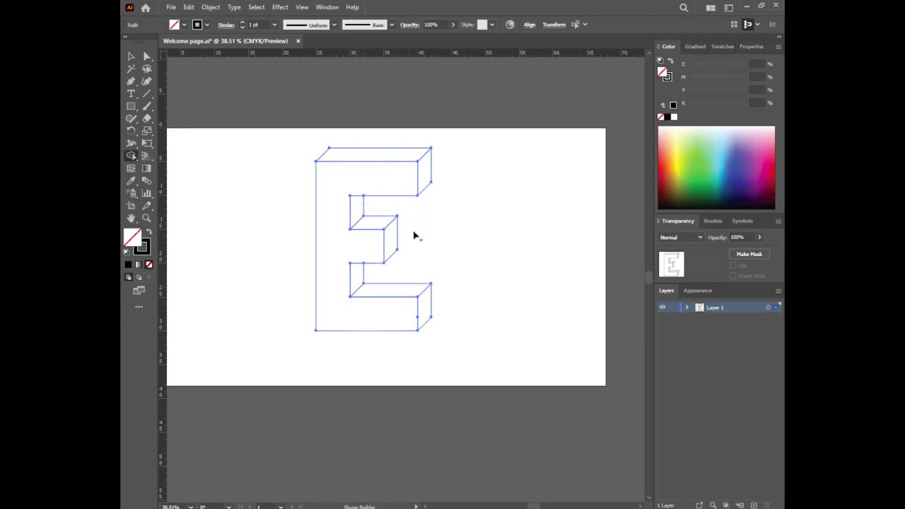
pyautogui.press('v')
pyautogui.click(457, 259)
pyautogui.scroll(1, 424, 213)
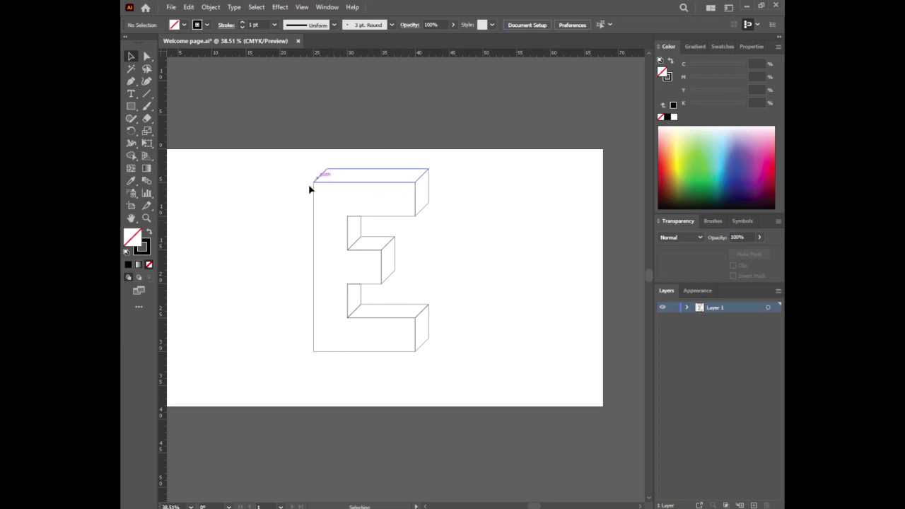
# Step: Fill the entire 3D E with dark grey at 85% K black
pyautogui.moveTo(306, 161)
pyautogui.mouseDown()
pyautogui.moveTo(438, 340)
pyautogui.moveTo(452, 374)
pyautogui.mouseUp()
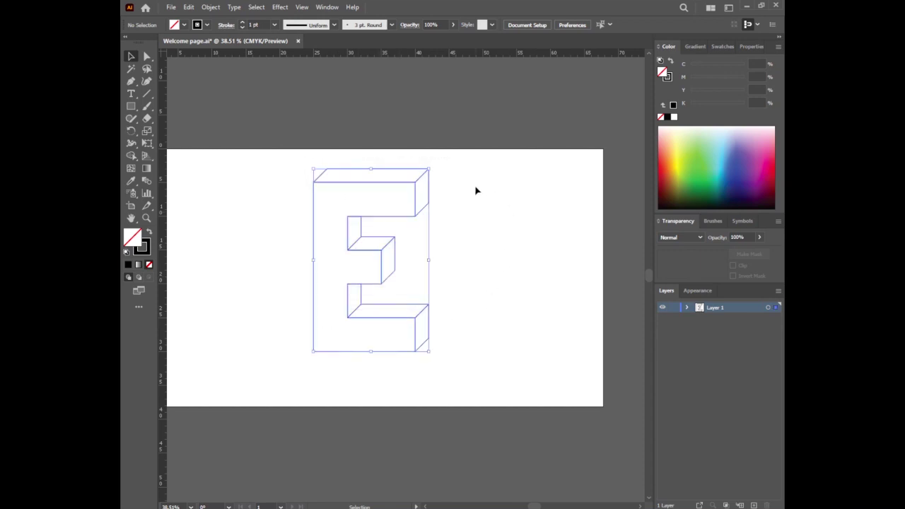
pyautogui.click(143, 253)
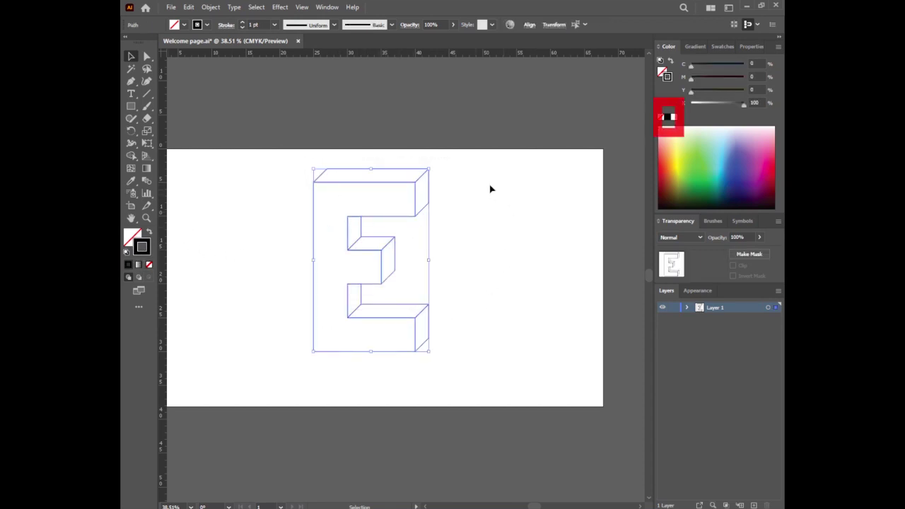
pyautogui.click(132, 236)
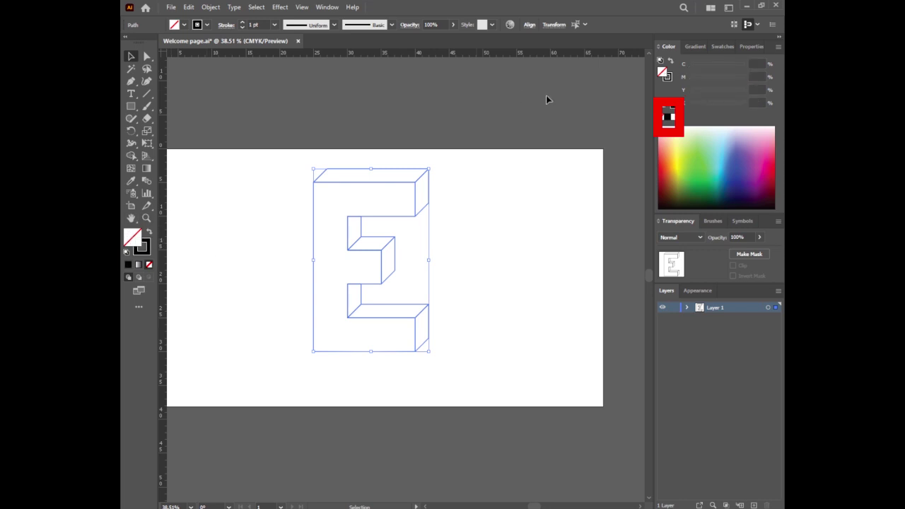
pyautogui.click(668, 117)
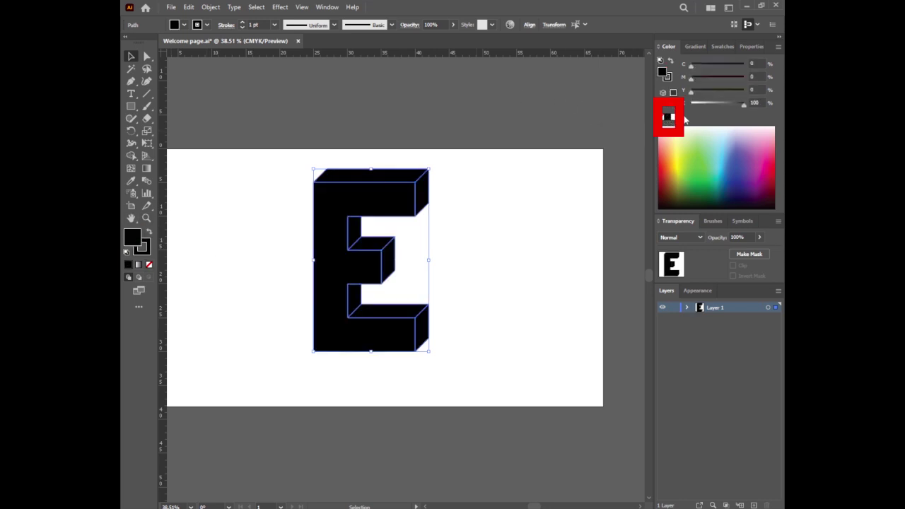
pyautogui.moveTo(744, 105); pyautogui.dragTo(737, 106)
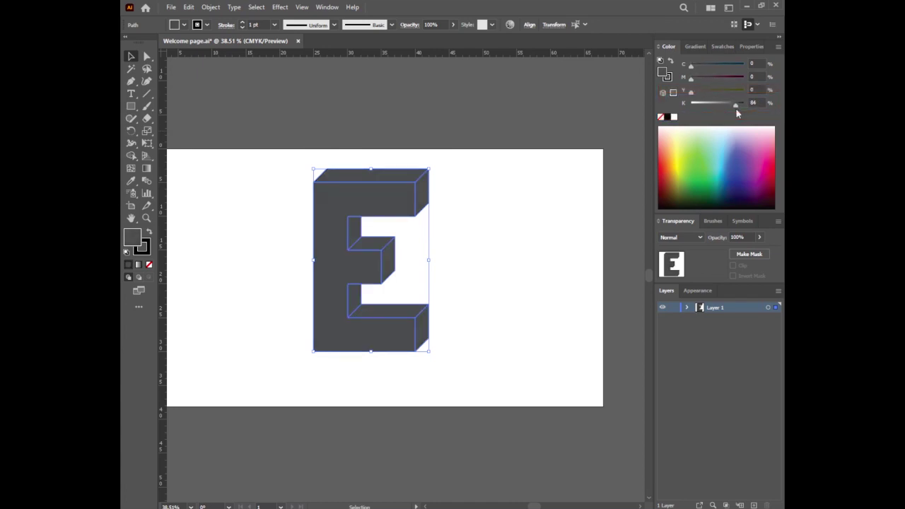
pyautogui.doubleClick(754, 103)
pyautogui.write('85')
pyautogui.press('Return')
pyautogui.click(467, 221)
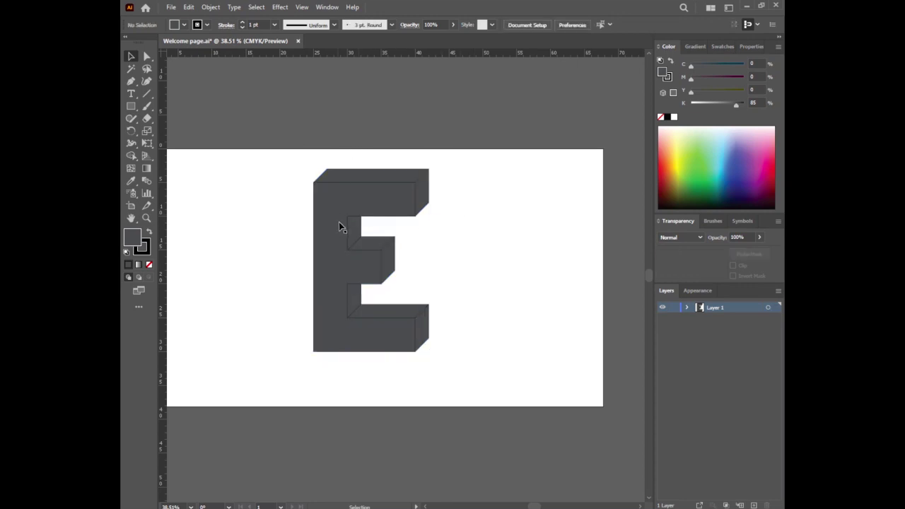
pyautogui.click(331, 245)
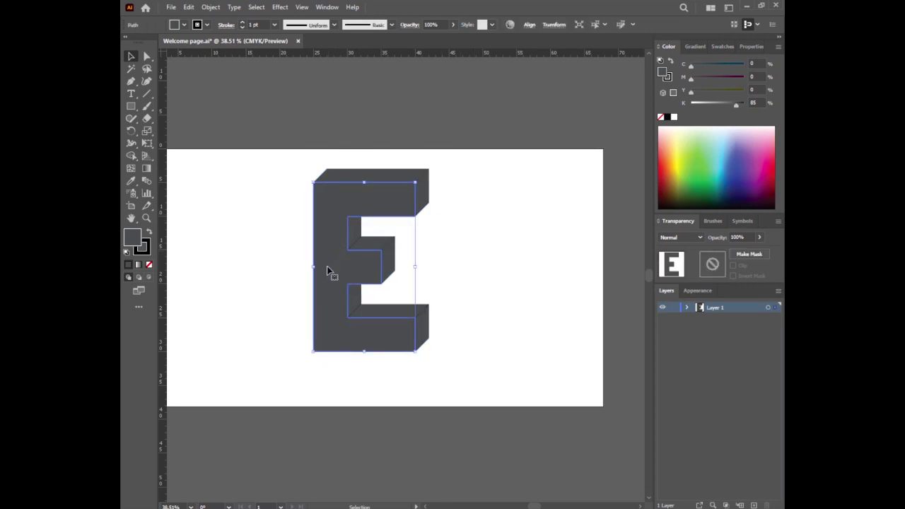
# Step: Confirm the E's front face is a separate piece and fill it white
pyautogui.moveTo(327, 265); pyautogui.dragTo(250, 250)
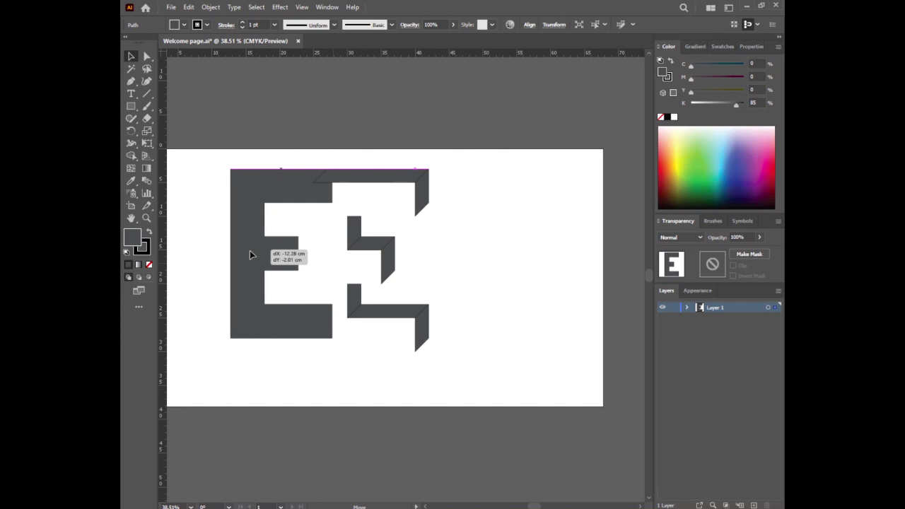
pyautogui.hotkey('ctrl', 'z')
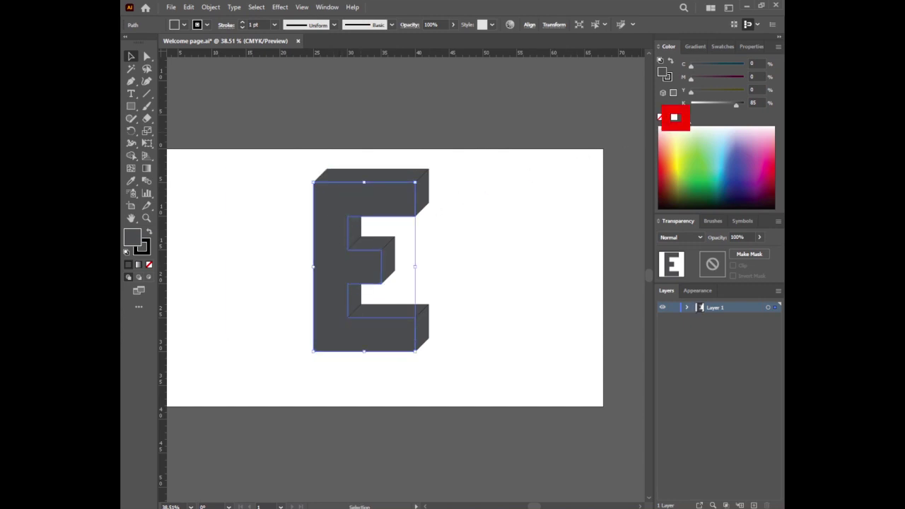
pyautogui.click(675, 117)
pyautogui.click(578, 209)
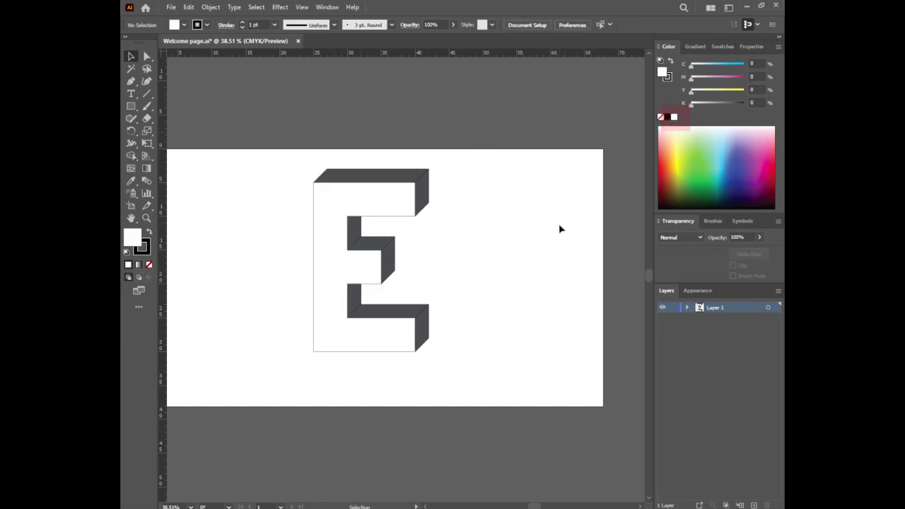
# Step: Draw a rectangle covering the whole artboard for the background
pyautogui.press('m')
pyautogui.moveTo(247, 189); pyautogui.dragTo(299, 190)
pyautogui.moveTo(219, 150)
pyautogui.mouseDown()
pyautogui.moveTo(658, 409)
pyautogui.moveTo(595, 406)
pyautogui.mouseUp()
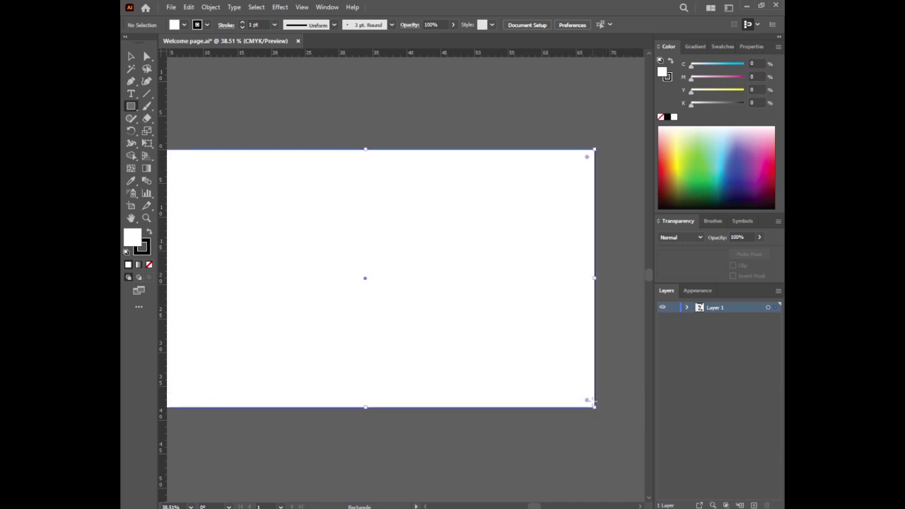
# Step: Send the rectangle behind the E, fill it light sky blue, and nudge the E left and down
pyautogui.hotkey('ctrl', 'shift', '[')
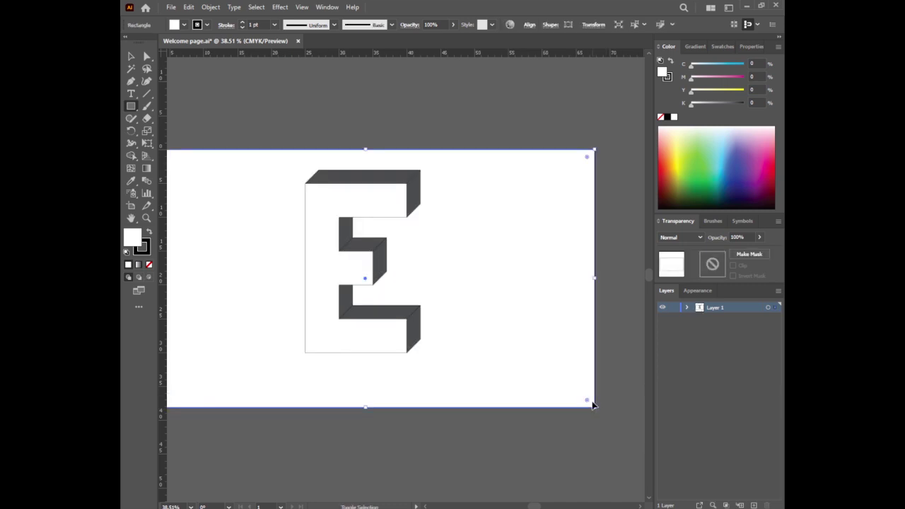
pyautogui.press('v')
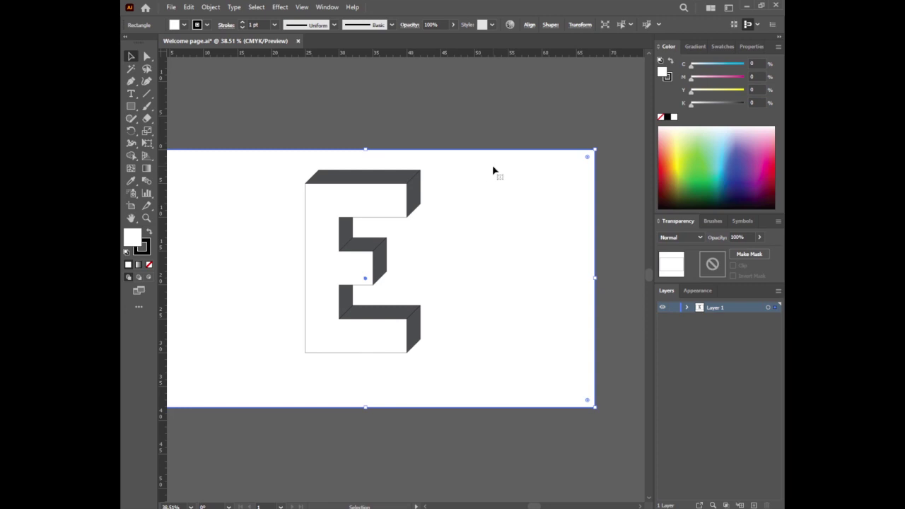
pyautogui.click(728, 144)
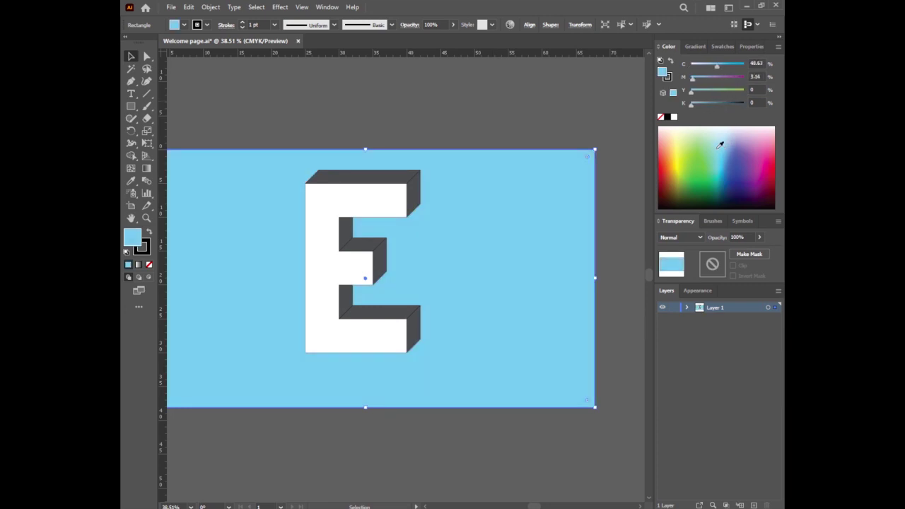
pyautogui.click(534, 111)
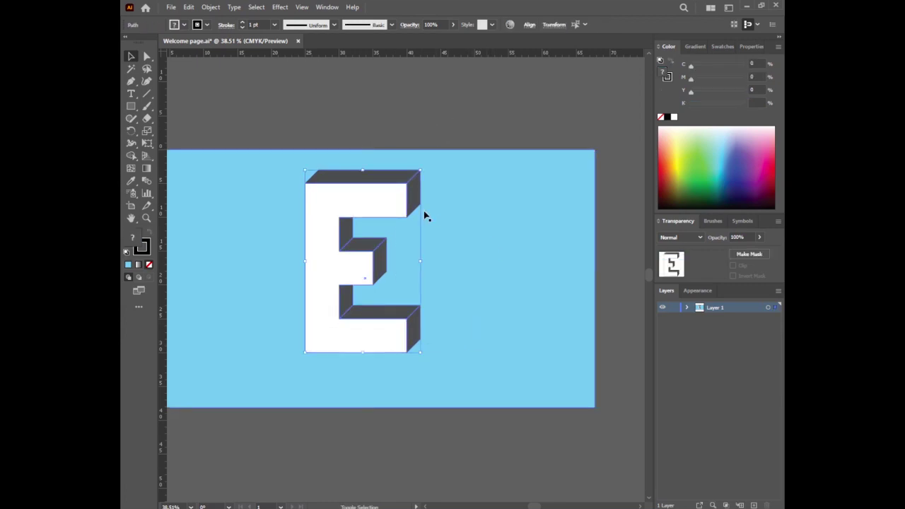
pyautogui.moveTo(360, 263); pyautogui.dragTo(345, 280)
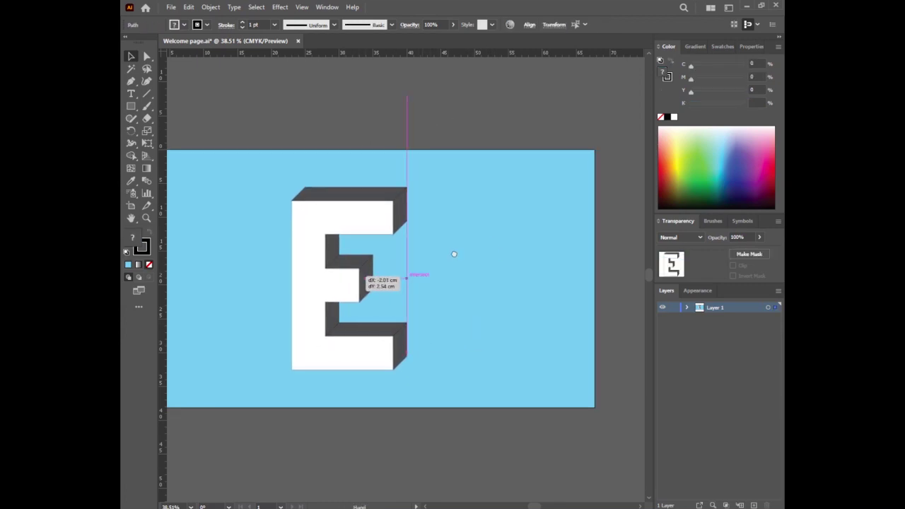